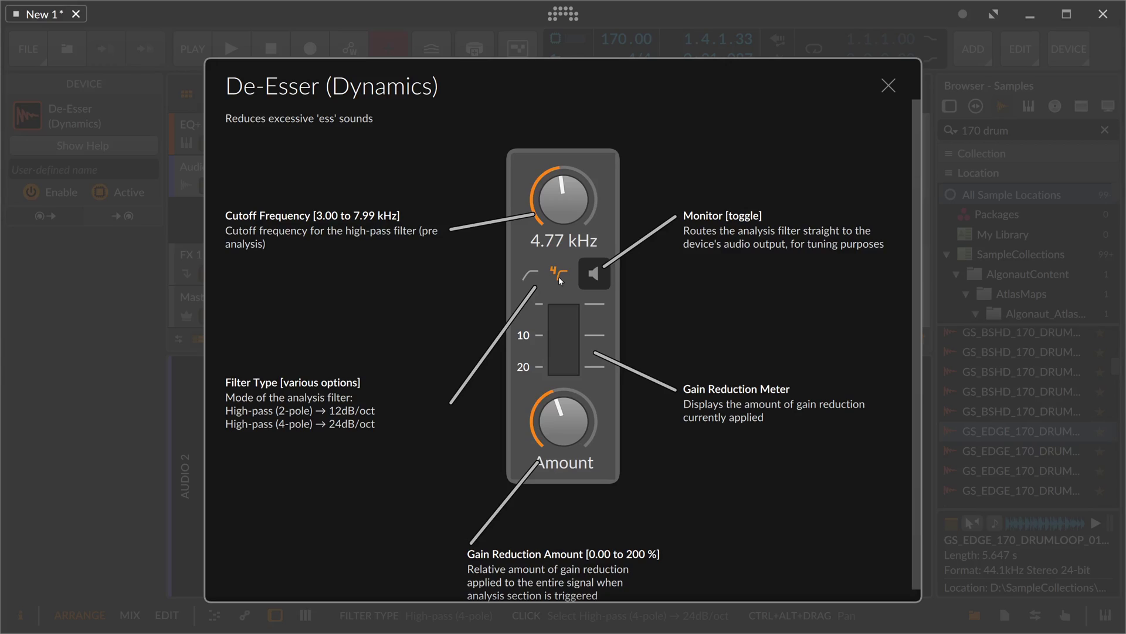
- Sweep the De-Esser cutoff down to 3.00 kHz, then back up to 4.80 kHz
left_click_drag(562, 200, 561, 291)
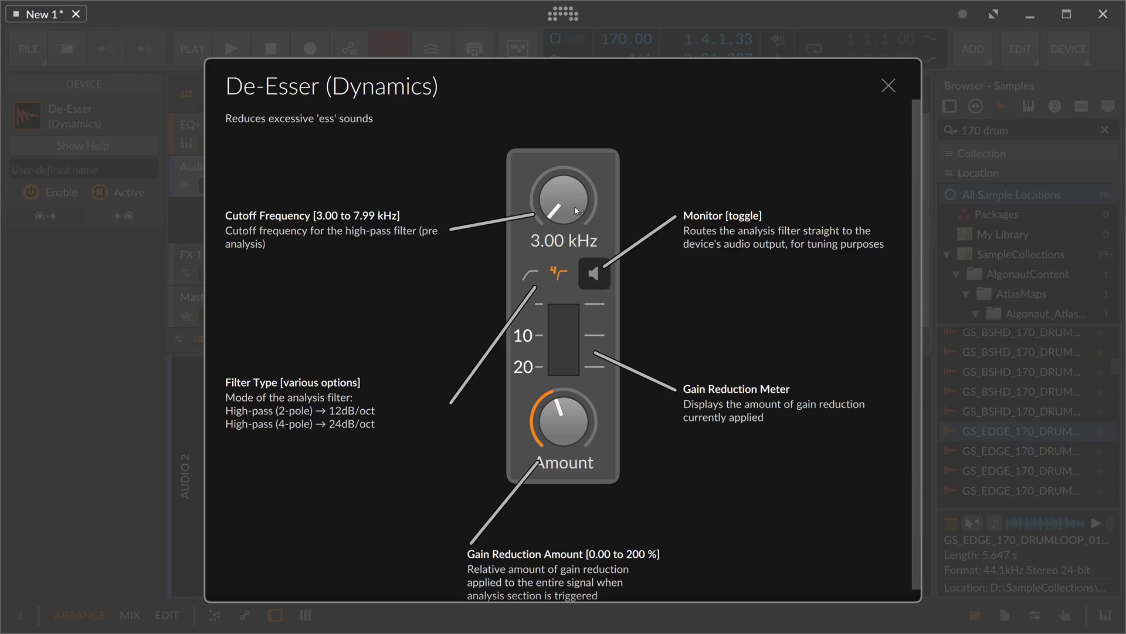
left_click_drag(558, 213, 557, 123)
left_click_drag(559, 198, 558, 189)
- Try the 2-pole analysis filter, then return it to 4-pole (24 dB/oct)
left_click(532, 277)
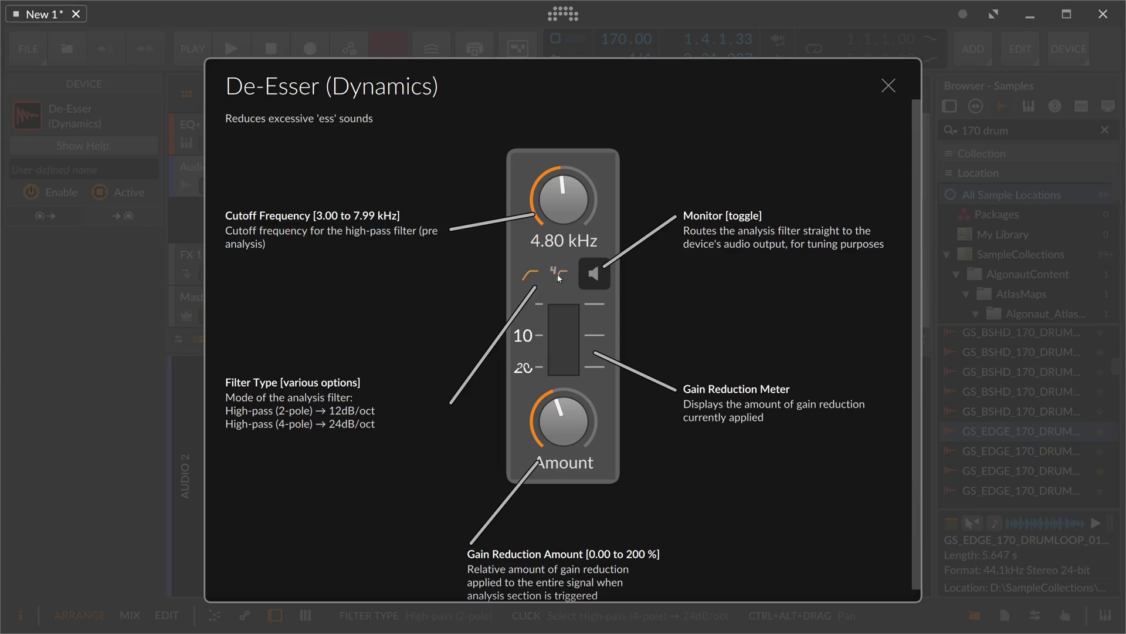
left_click(533, 275)
- Sweep the De-Esser Amount knob up to 200 %, then turn it down to 0 %
mouse_move(564, 414)
left_mouse_down()
mouse_move(564, 370)
mouse_move(564, 462)
left_mouse_up()
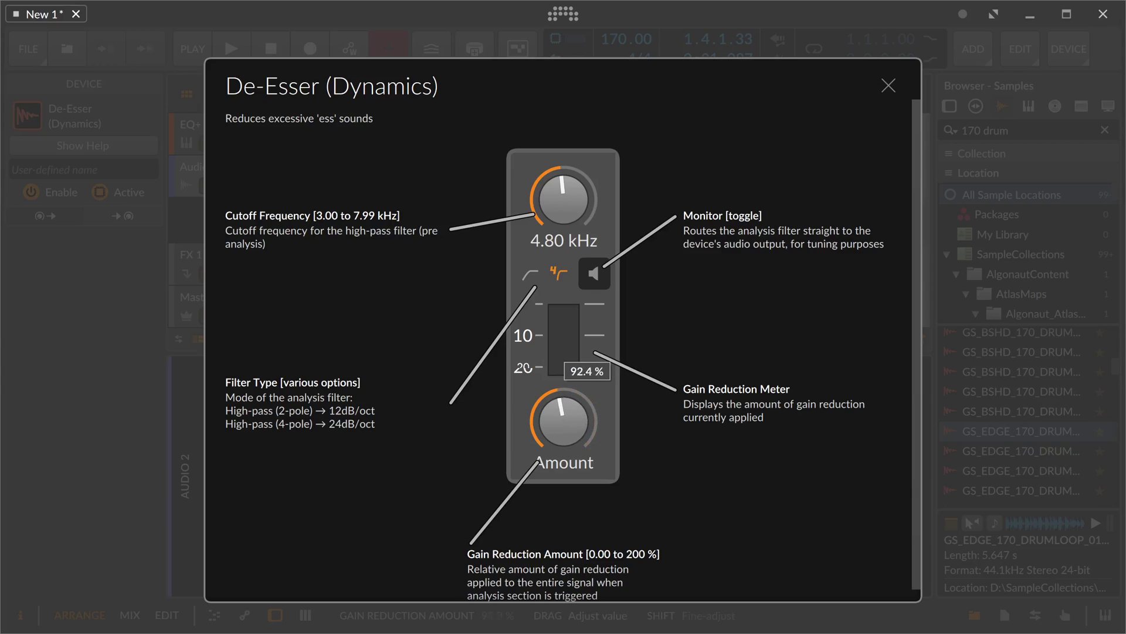
left_click_drag(564, 420, 570, 370)
left_click_drag(570, 422, 569, 369)
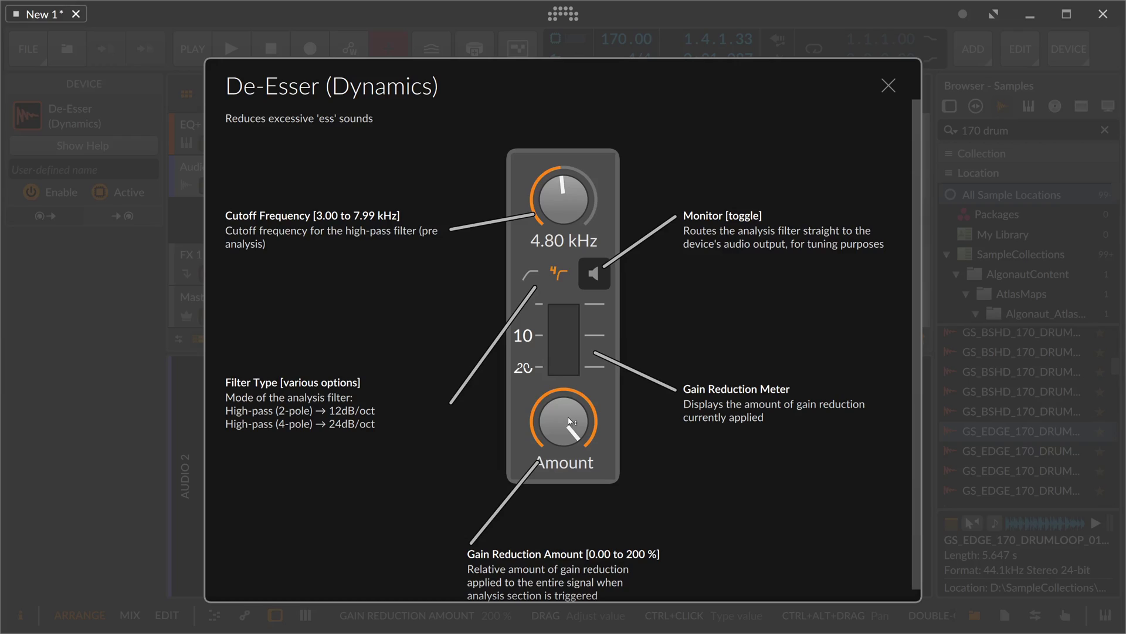
left_click_drag(570, 422, 569, 519)
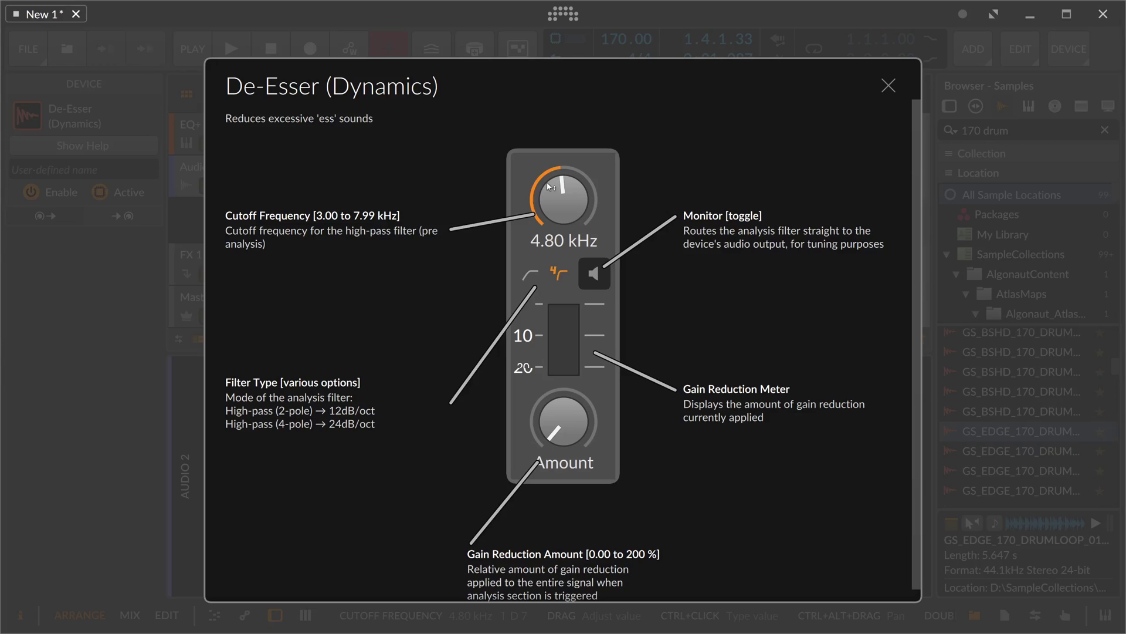
- Close the help, select Audio 2, audition the drum loop, and play it with the De-Esser on
left_click(888, 85)
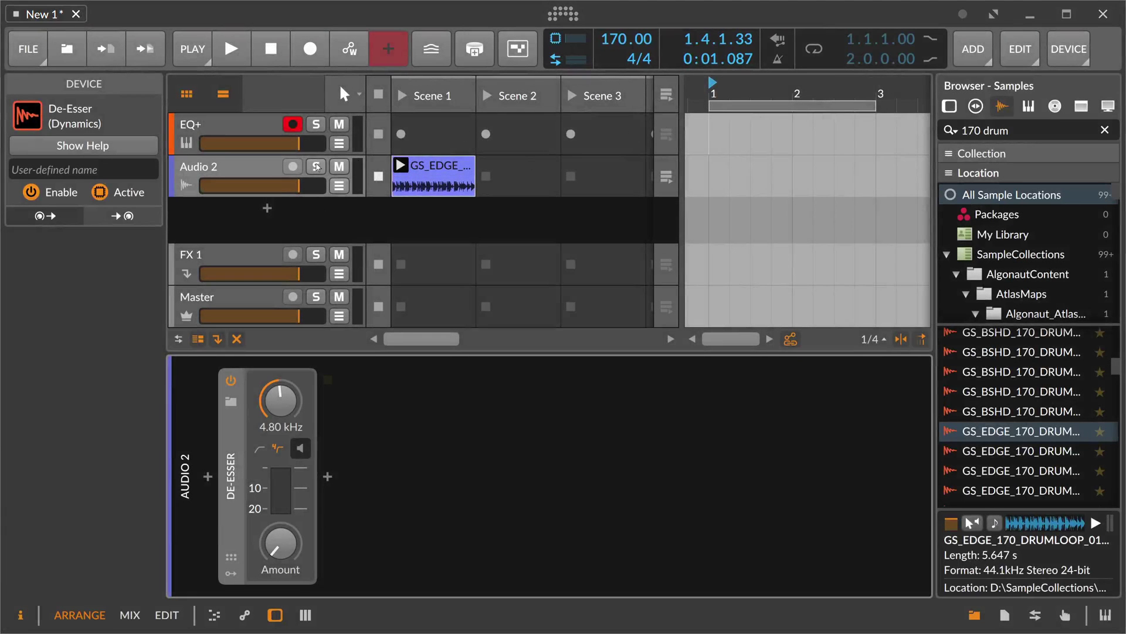
left_click(265, 172)
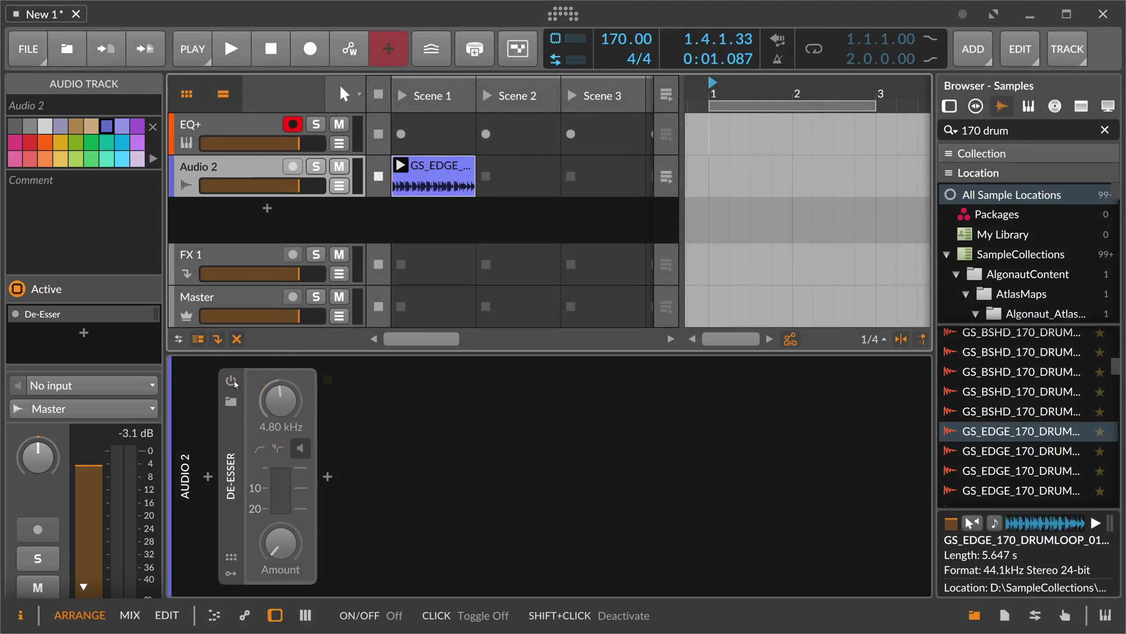
left_click(402, 172)
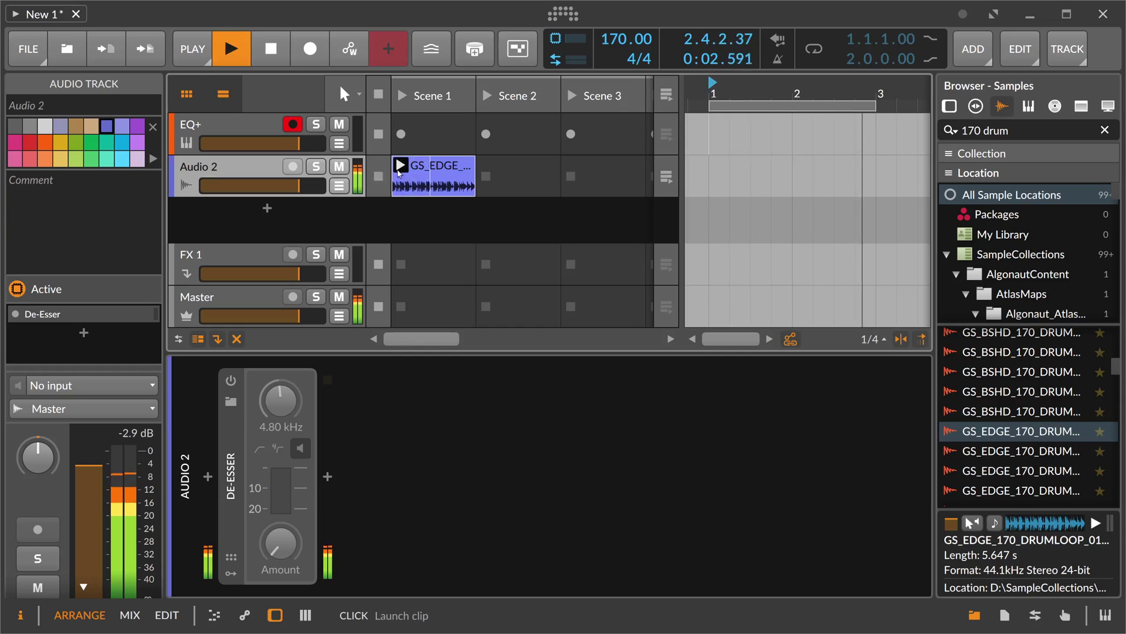
key("space")
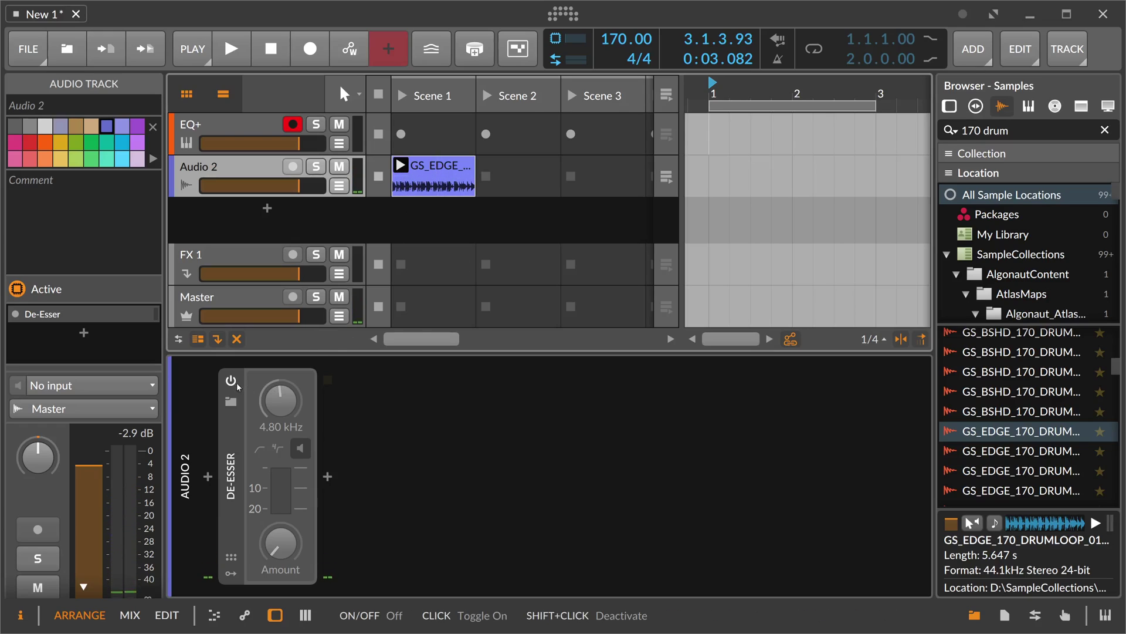
left_click(231, 381)
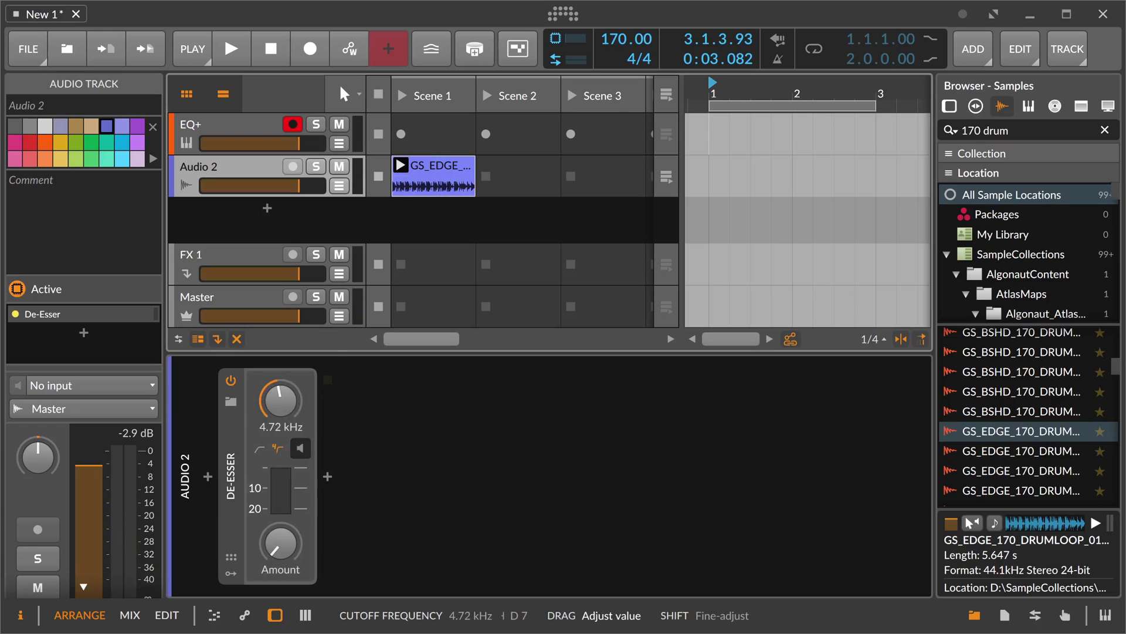
key("space")
- Monitor the analysis filter while lowering the cutoff to 4.39 kHz, then unmonitor and stop
left_click(300, 448)
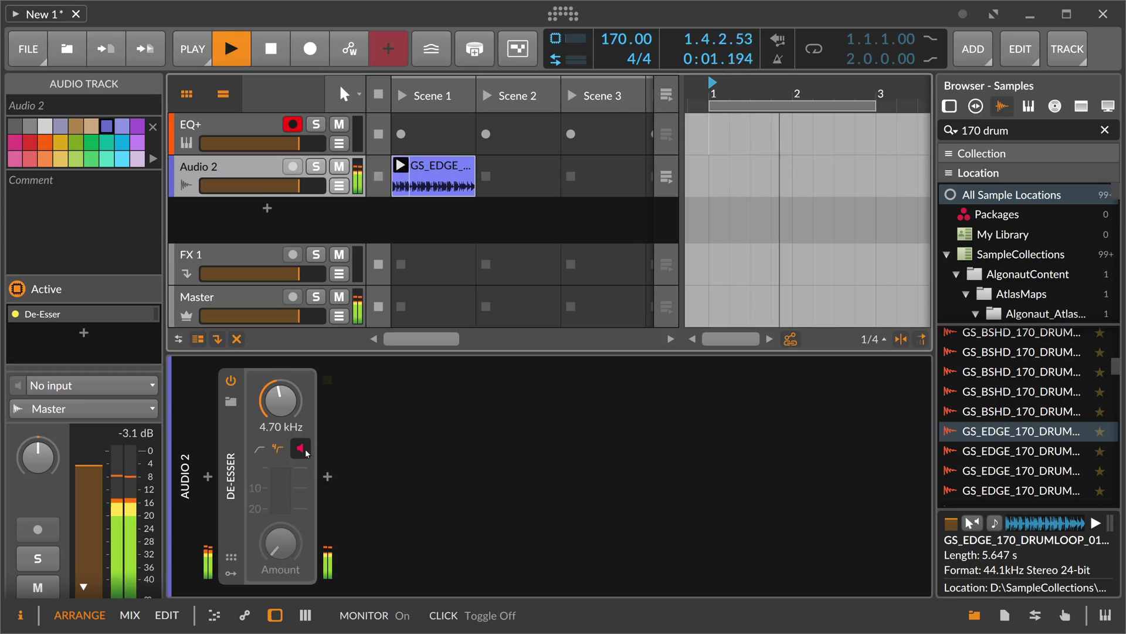
mouse_move(280, 400)
left_mouse_down()
mouse_move(281, 427)
mouse_move(281, 387)
left_mouse_up()
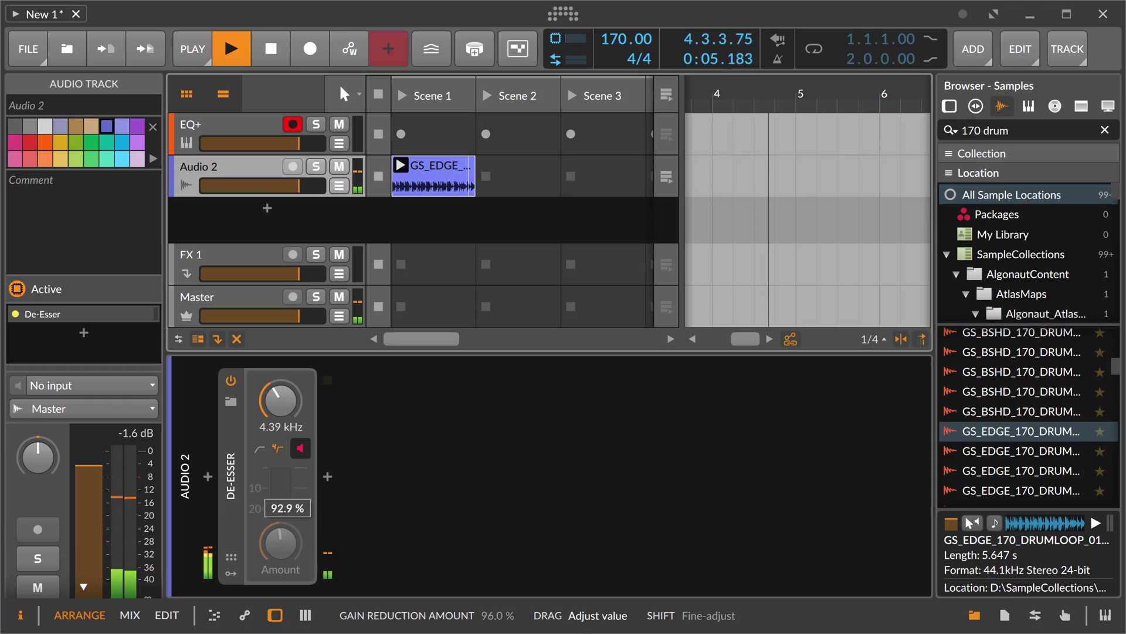
left_click(300, 450)
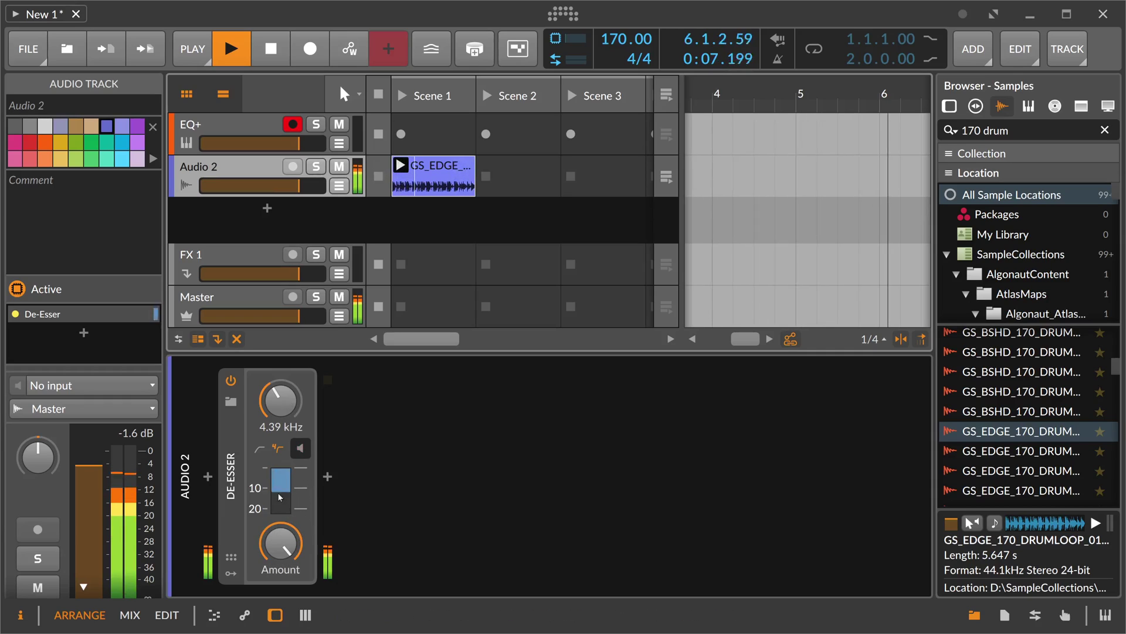
key("space")
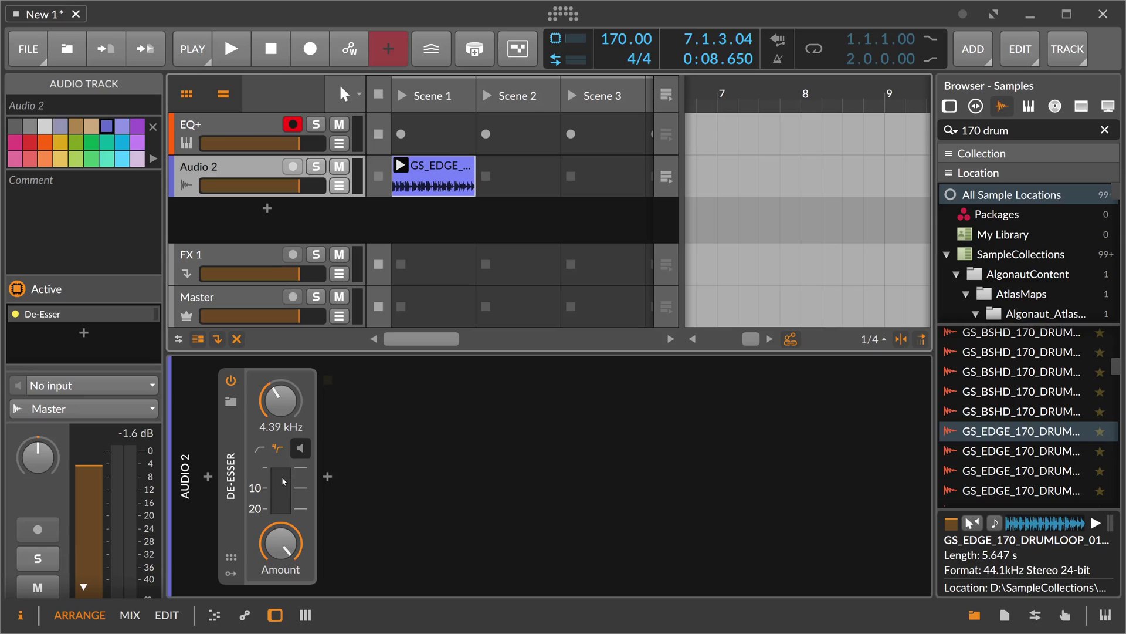
- Restart playback and, with Monitor on, tune the cutoff to 3.94 kHz, then turn Monitor off
key("space")
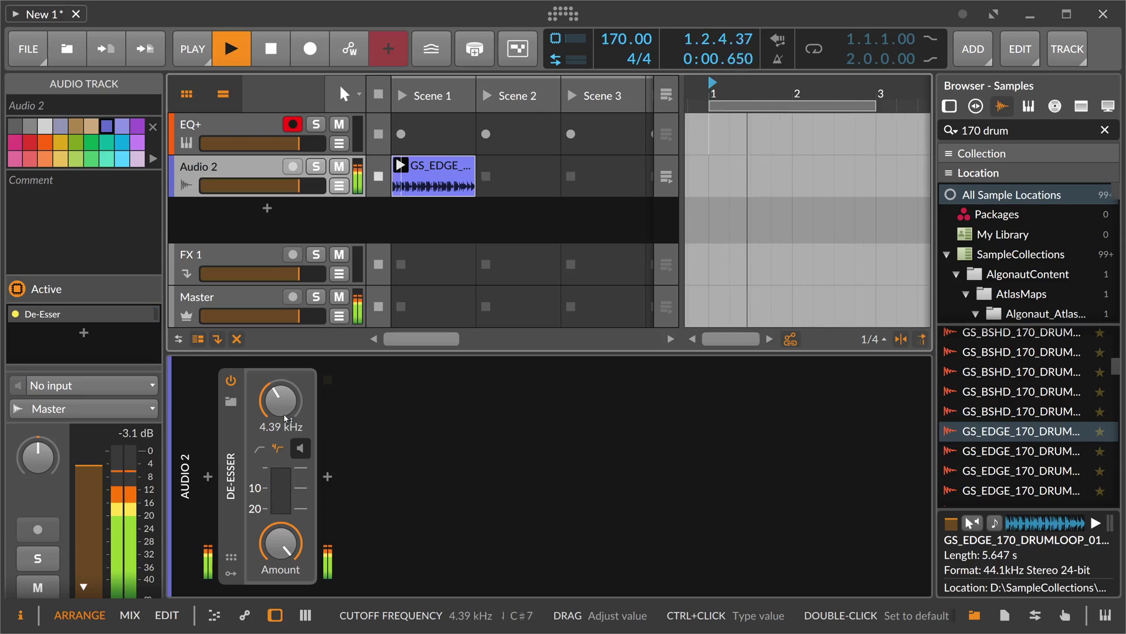
left_click_drag(280, 400, 279, 387)
left_click(301, 452)
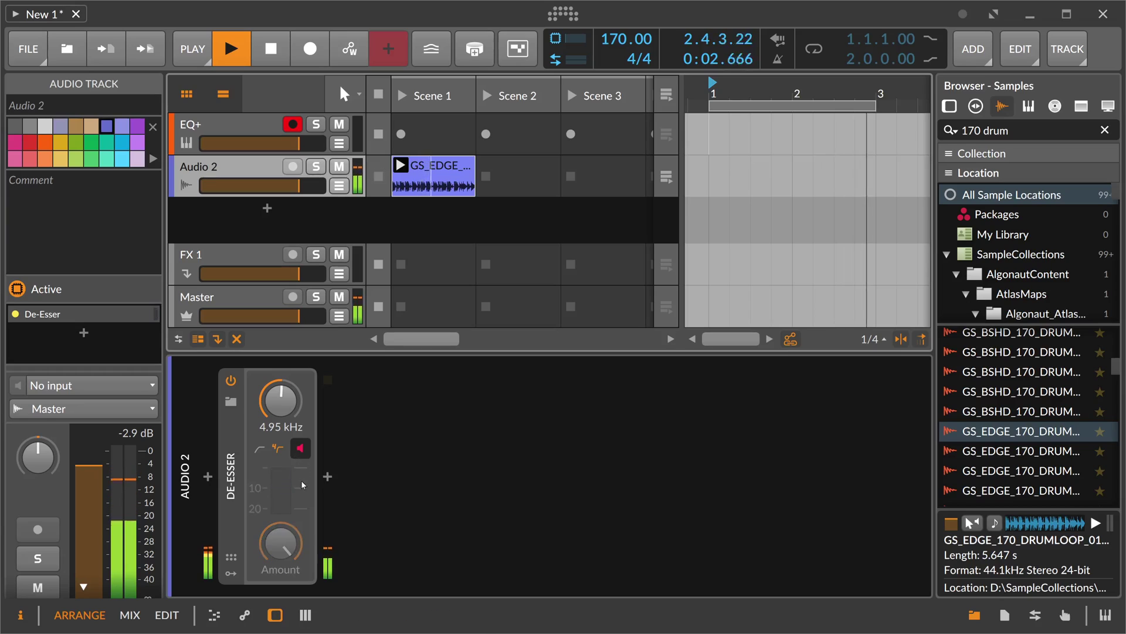
mouse_move(280, 400)
left_mouse_down()
mouse_move(281, 432)
mouse_move(280, 409)
left_mouse_up()
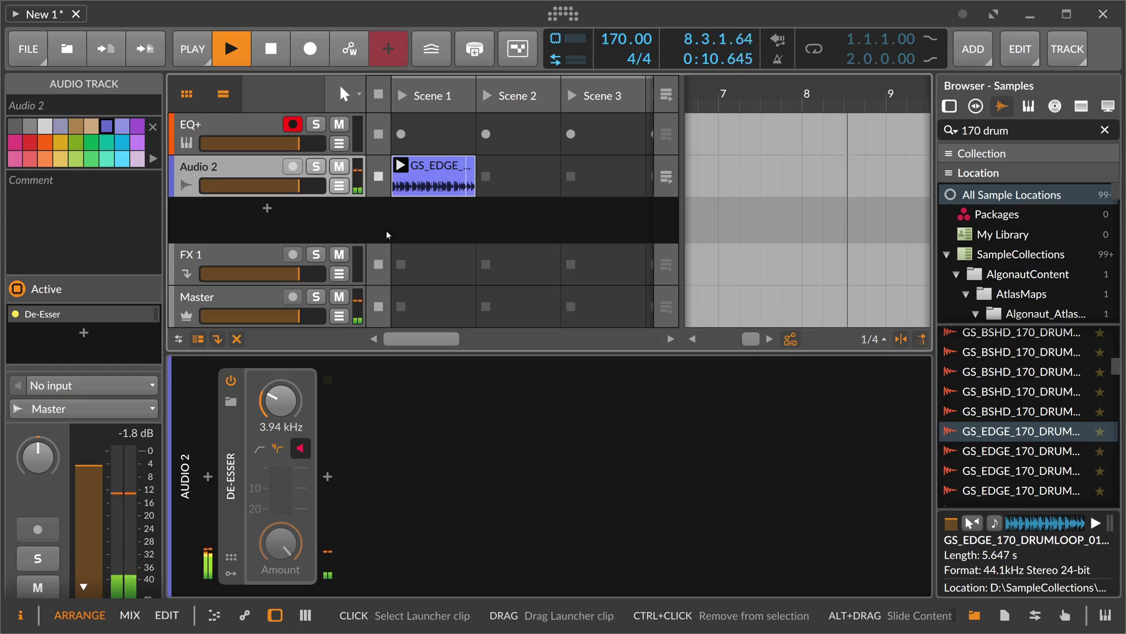
left_click(300, 447)
- Raise the De-Esser gain reduction amount to 199 % and stop playback
mouse_move(281, 480)
left_mouse_down()
mouse_move(281, 511)
mouse_move(281, 476)
left_mouse_up()
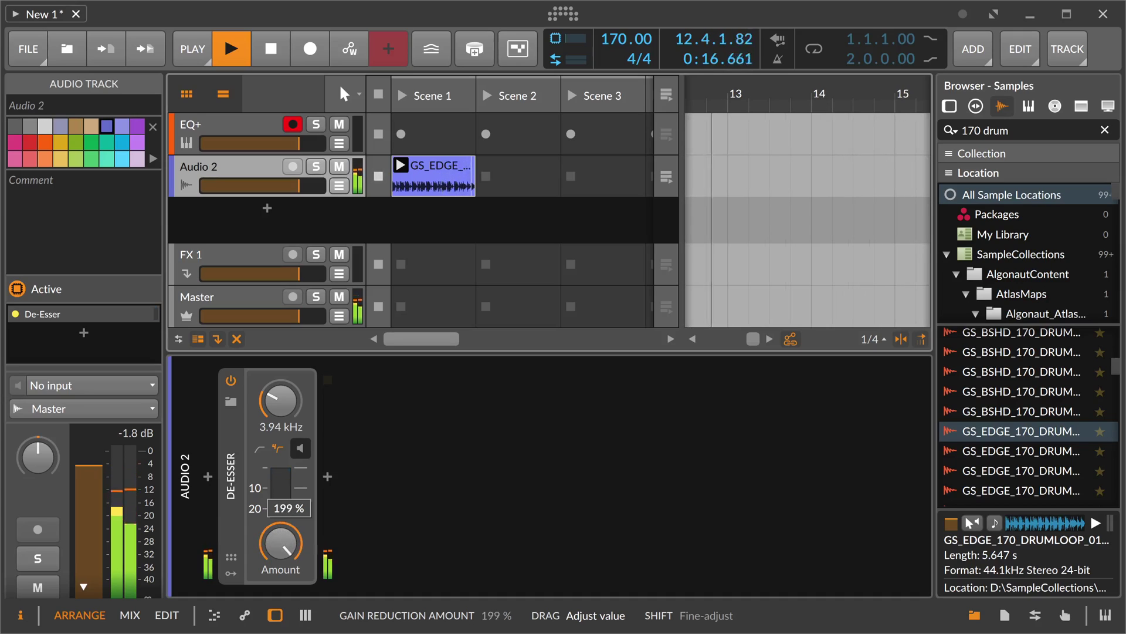
left_click_drag(281, 476, 281, 466)
left_click(273, 66)
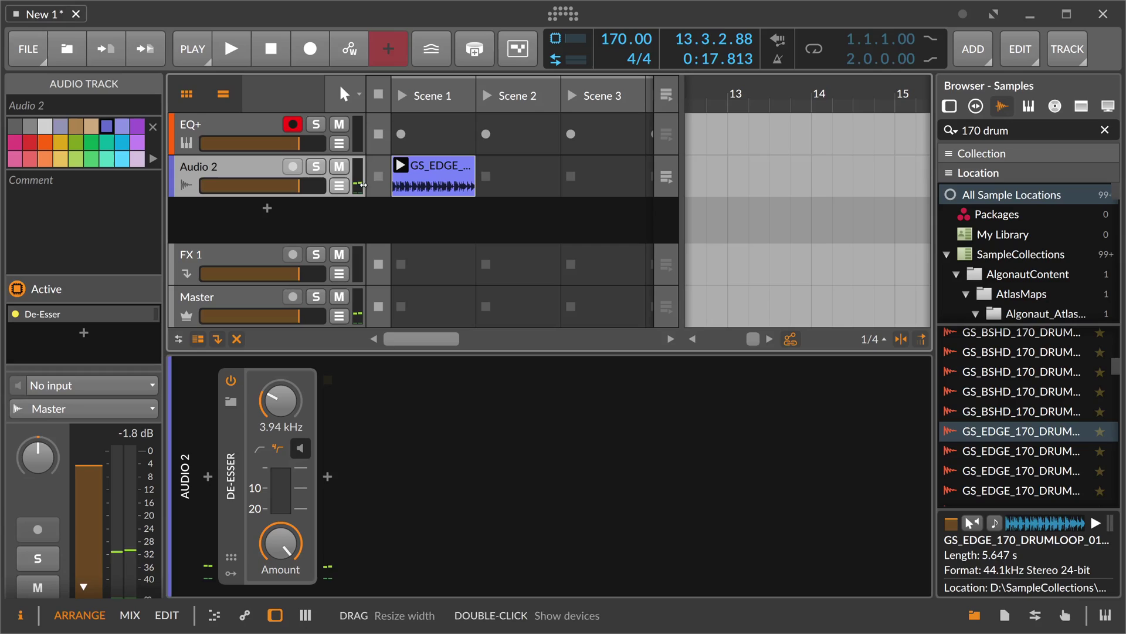